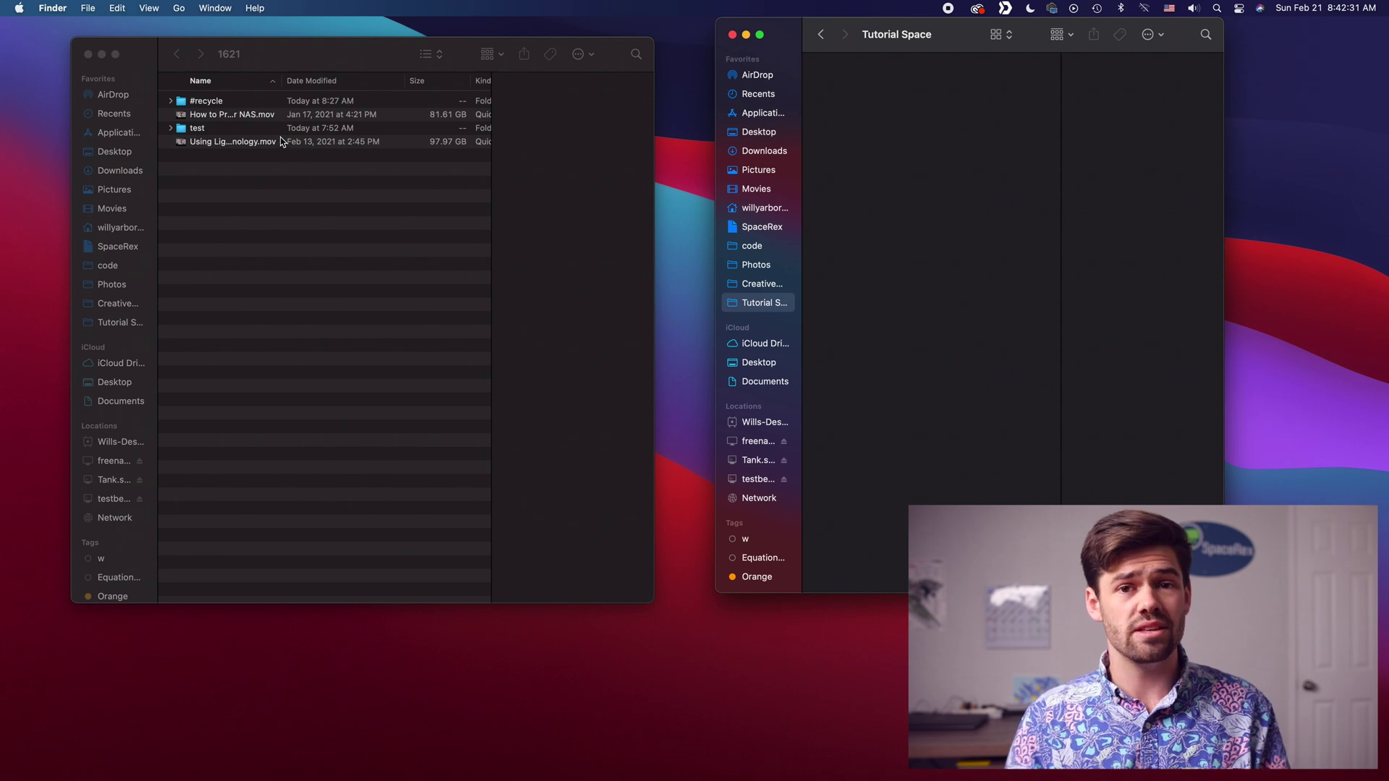
# Copy How to Protect your NAS.mov from the 1621 folder into Tutorial Space and calculate its transfer rate as 81.6/(2*60+8)*1000.
pyautogui.moveTo(210, 119); pyautogui.dragTo(909, 167)
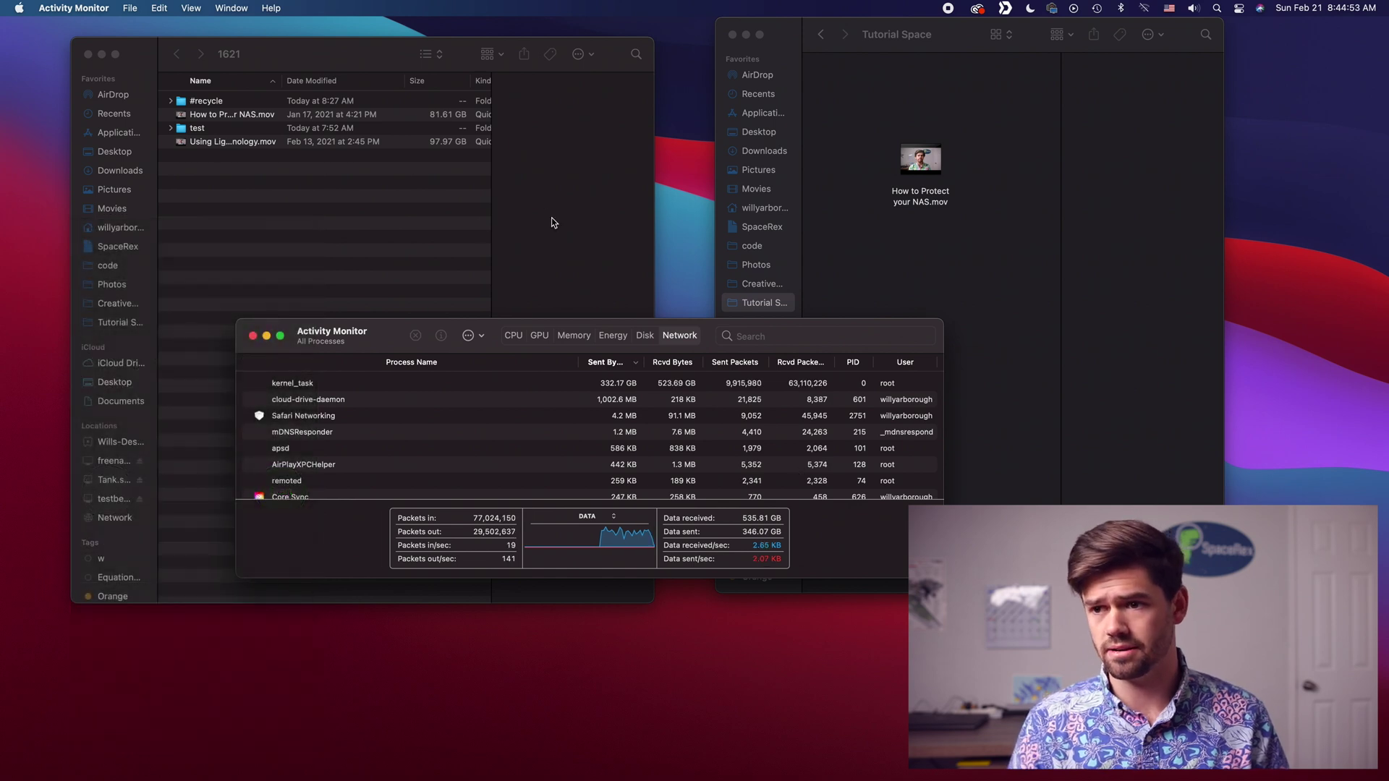
pyautogui.click(575, 221)
pyautogui.press('super+space')
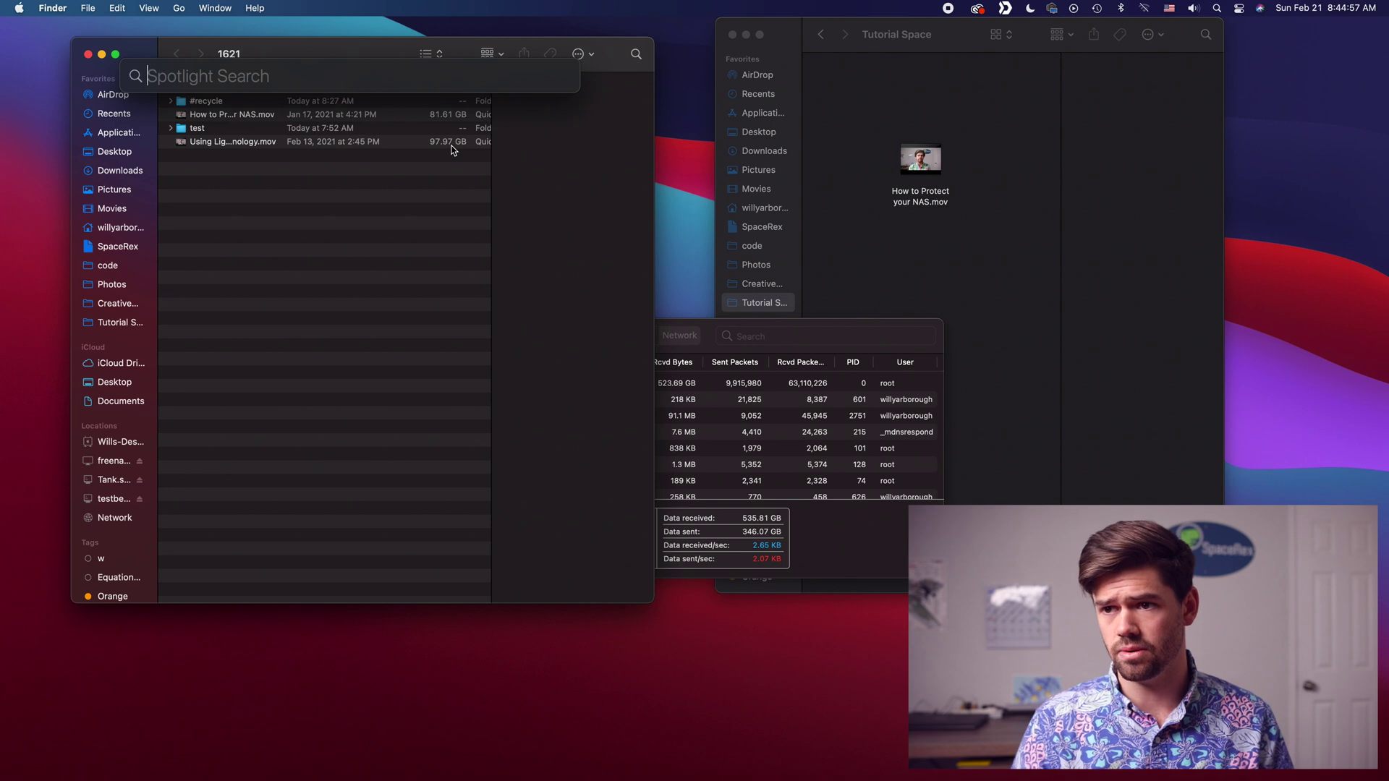
pyautogui.write('81.6/(')
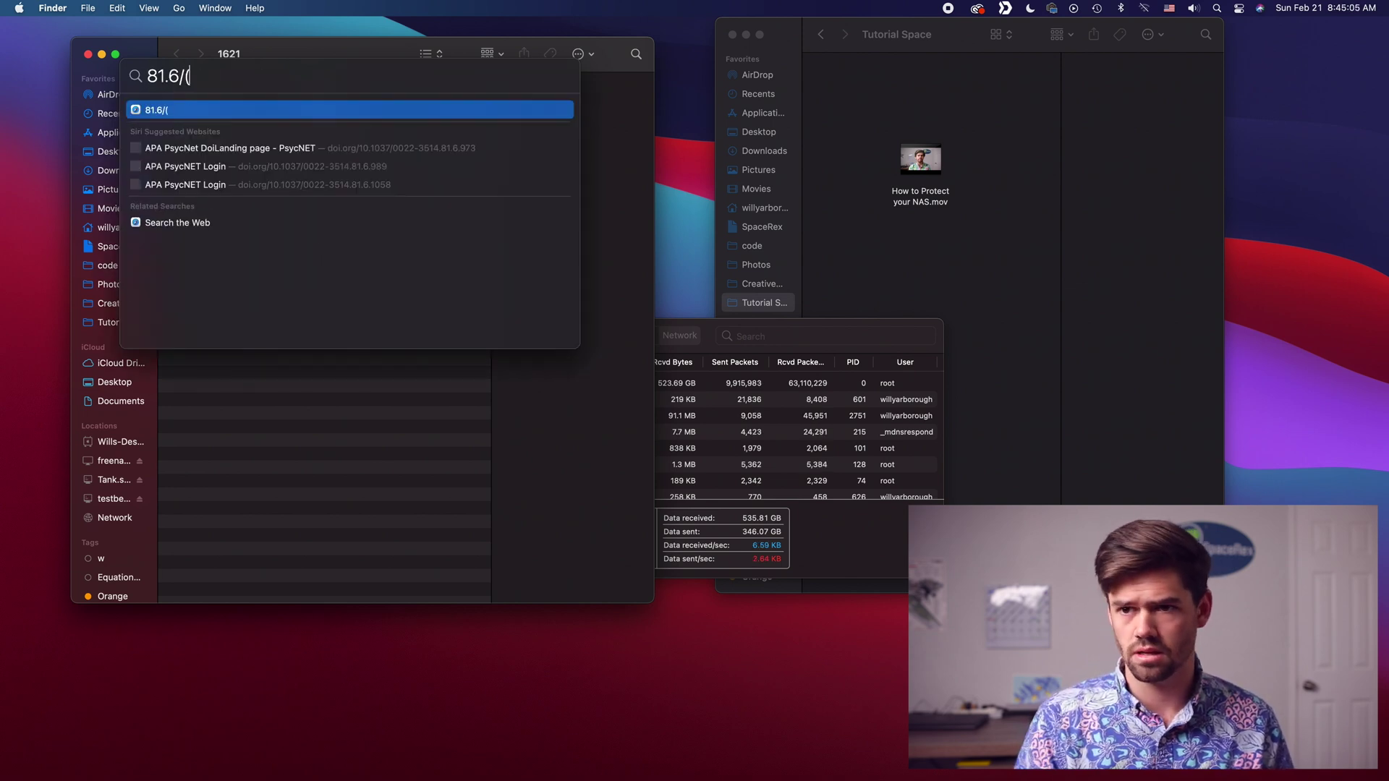
pyautogui.write('2')
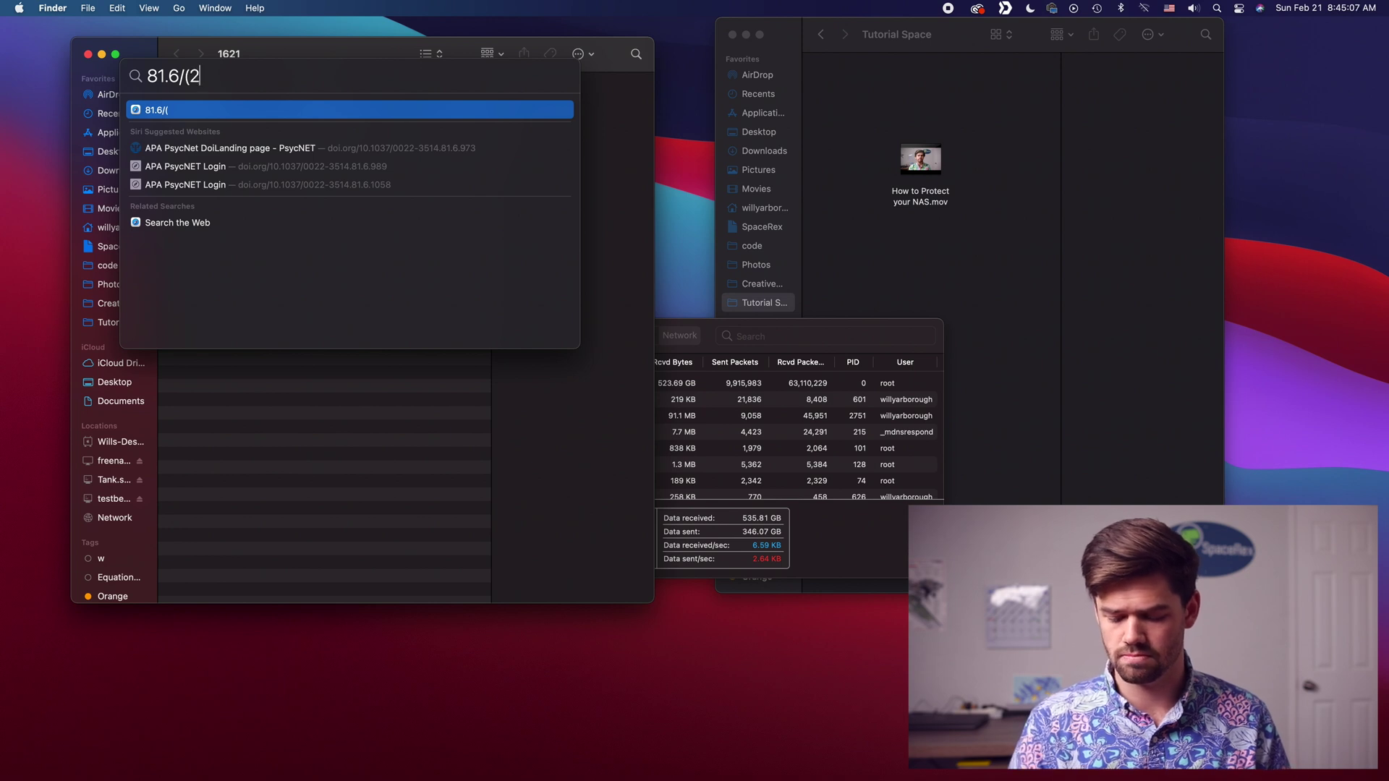
pyautogui.write('*60+8)')
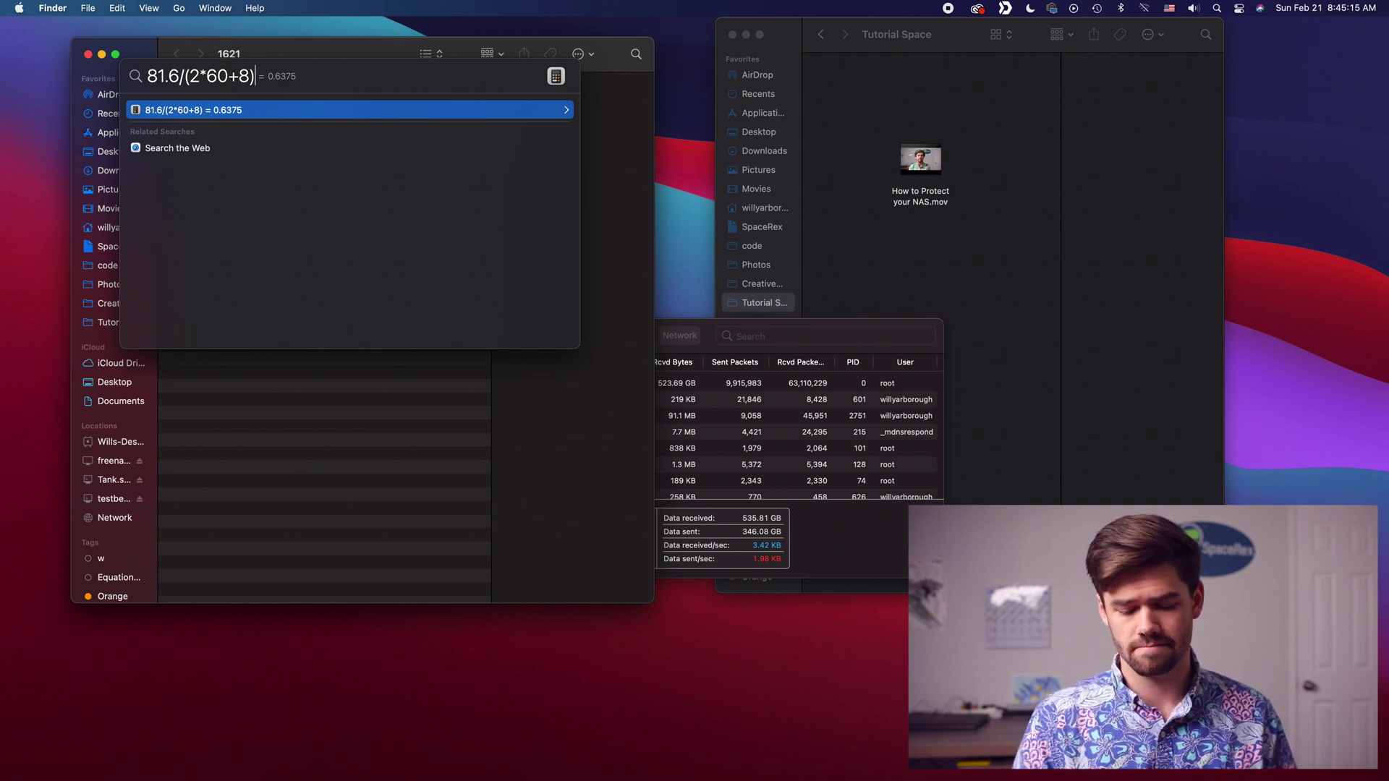
pyautogui.write('*1000')
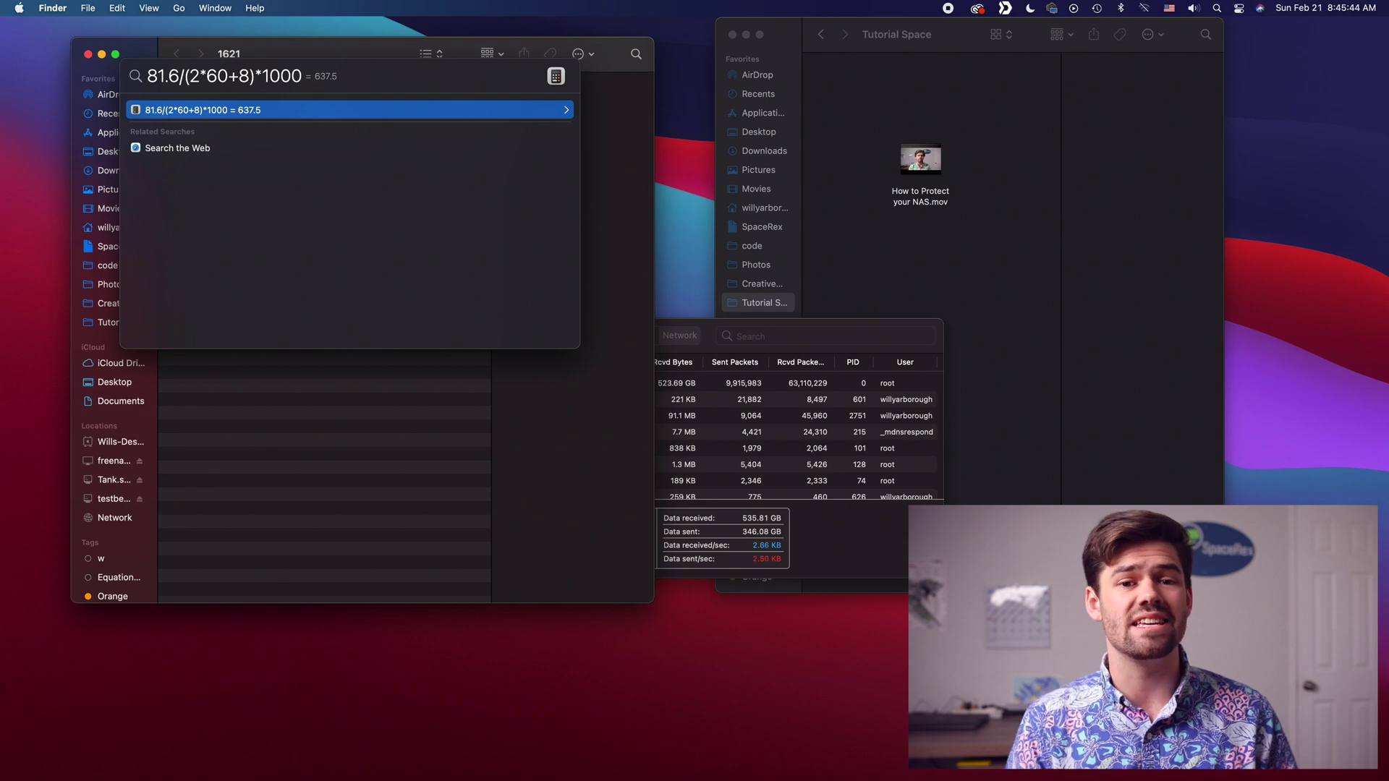
pyautogui.press('Escape')
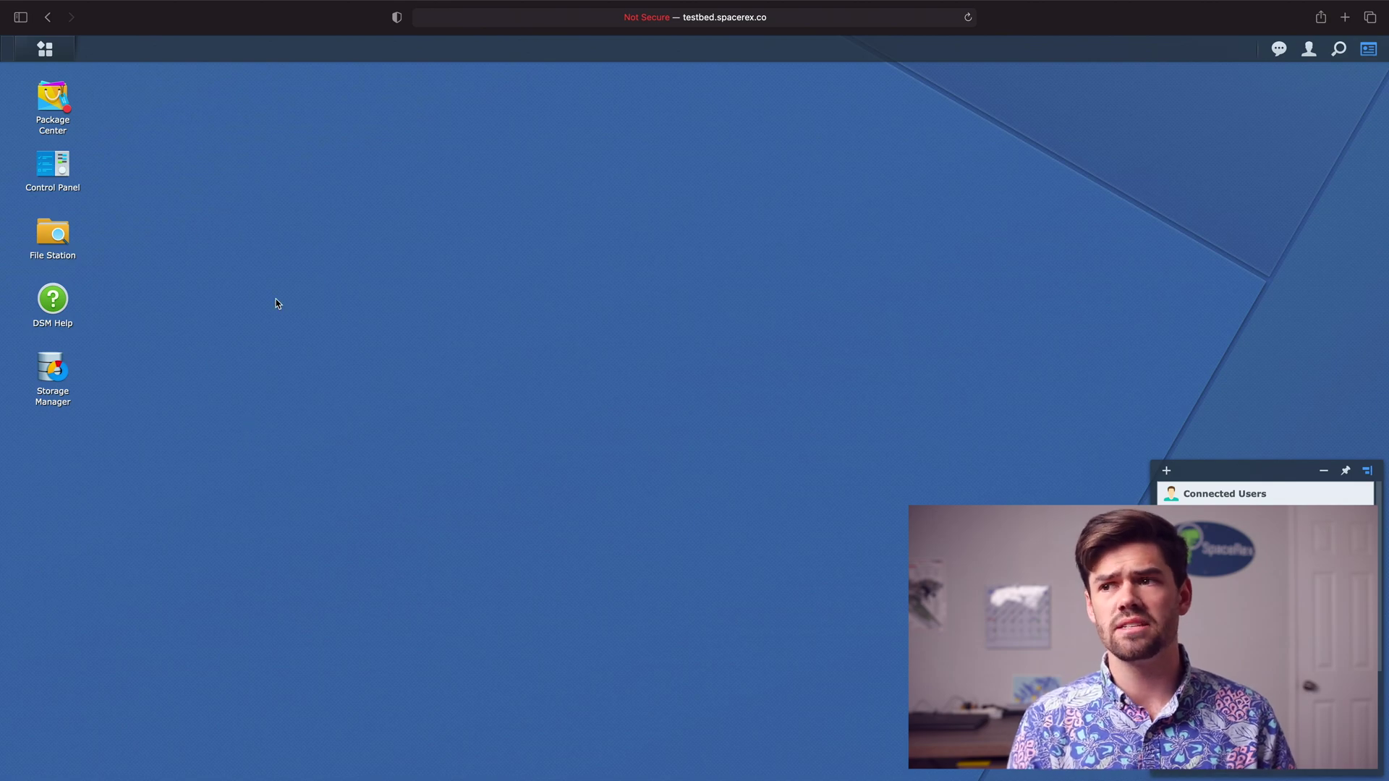
# In the Synology DSM web interface, open Storage Manager and go to its SSD Cache section.
pyautogui.click(51, 52)
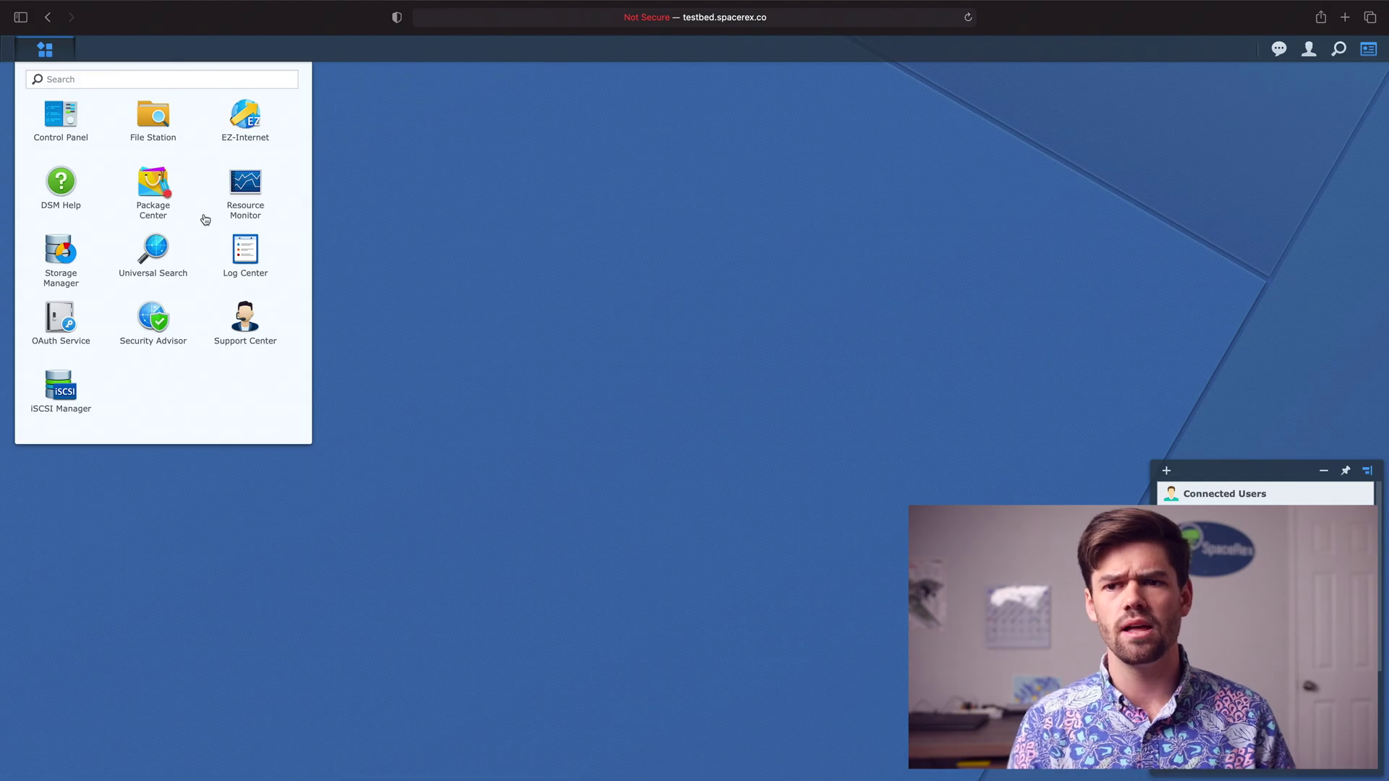
pyautogui.click(48, 252)
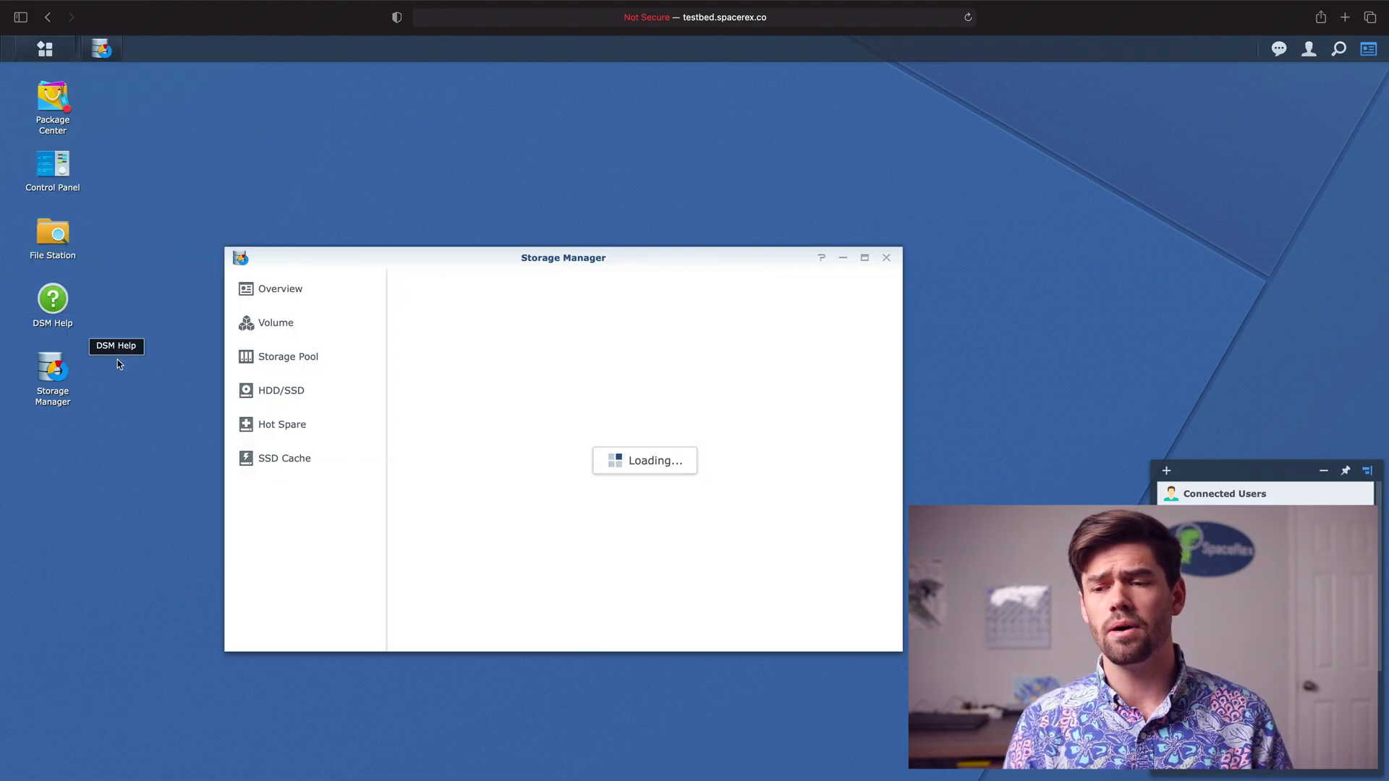
pyautogui.moveTo(495, 252); pyautogui.dragTo(461, 112)
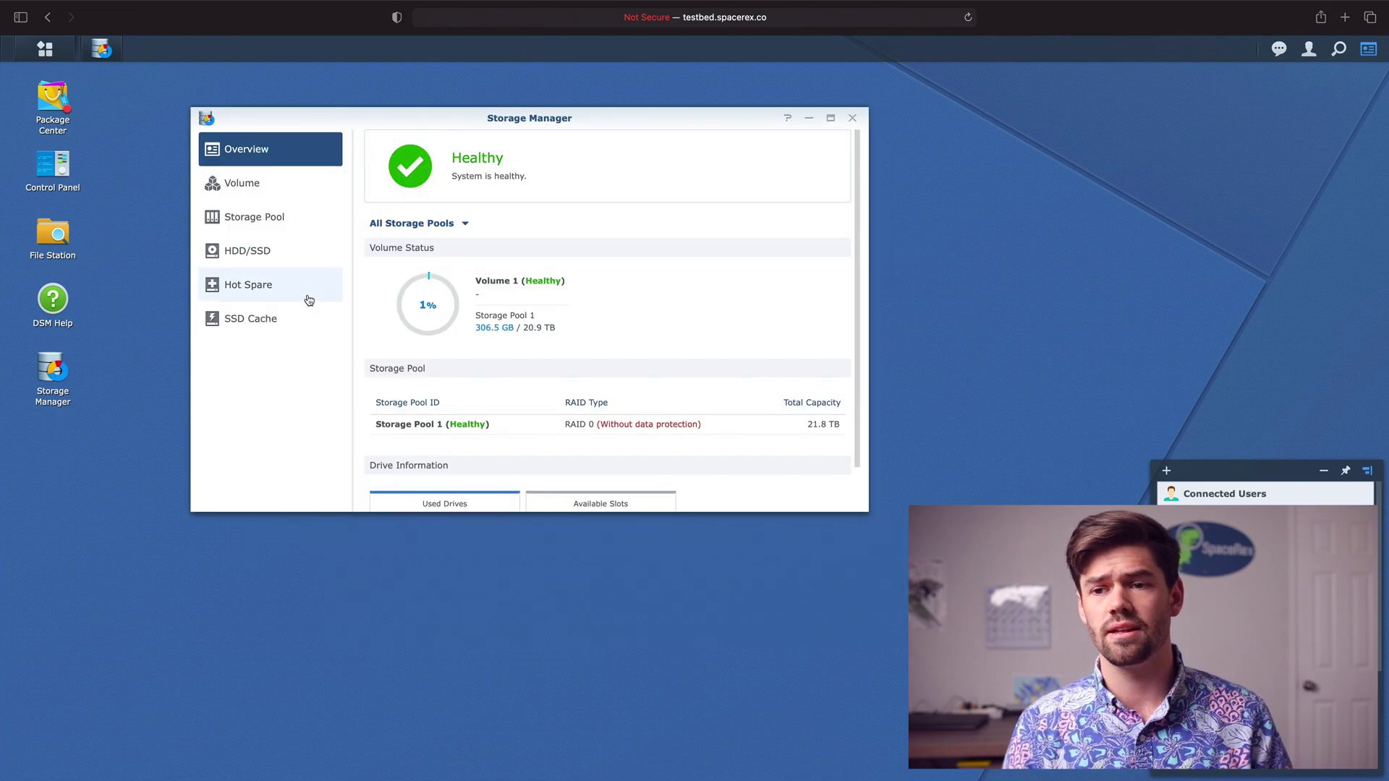
pyautogui.click(264, 315)
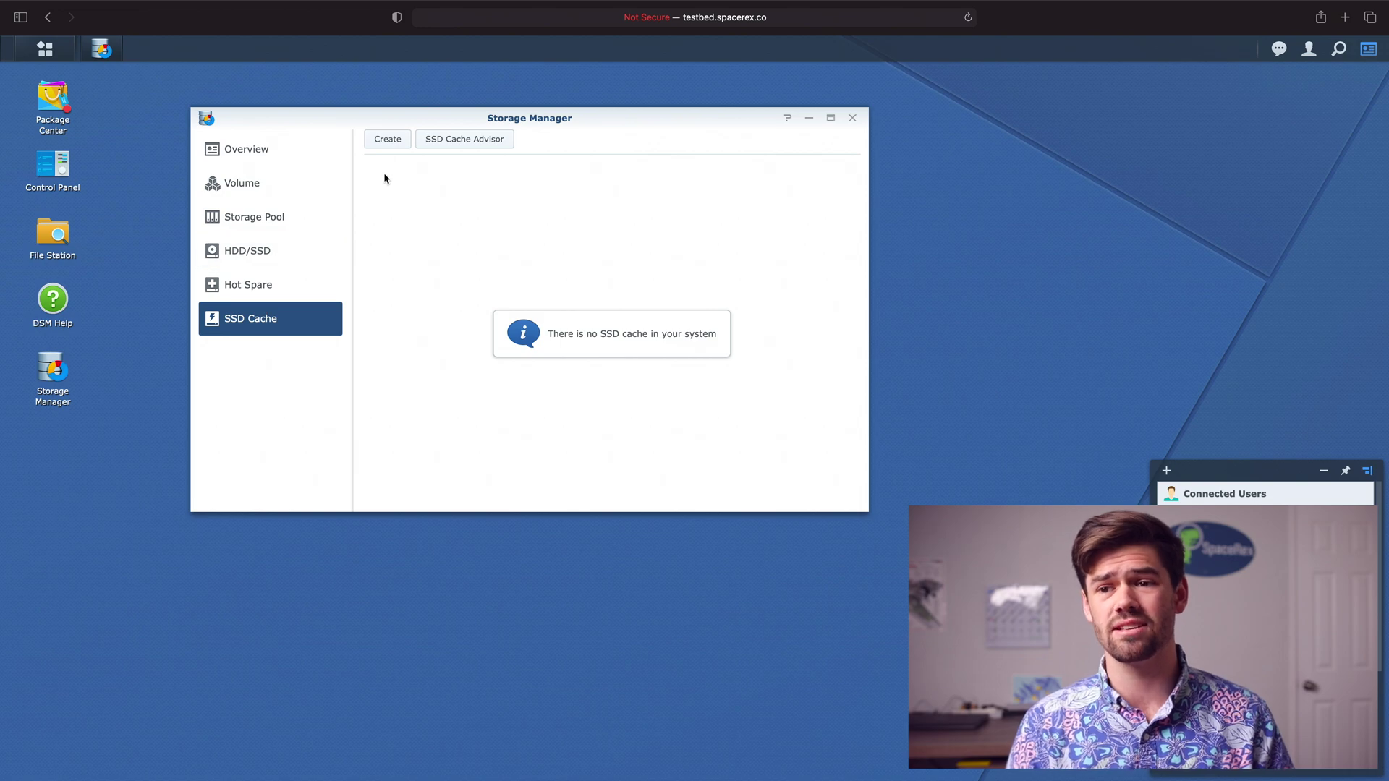
# Create a read-only SSD cache on Volume 1 from Cache device 1 and Cache device 2, with an allocated size of 745 GB.
pyautogui.click(396, 139)
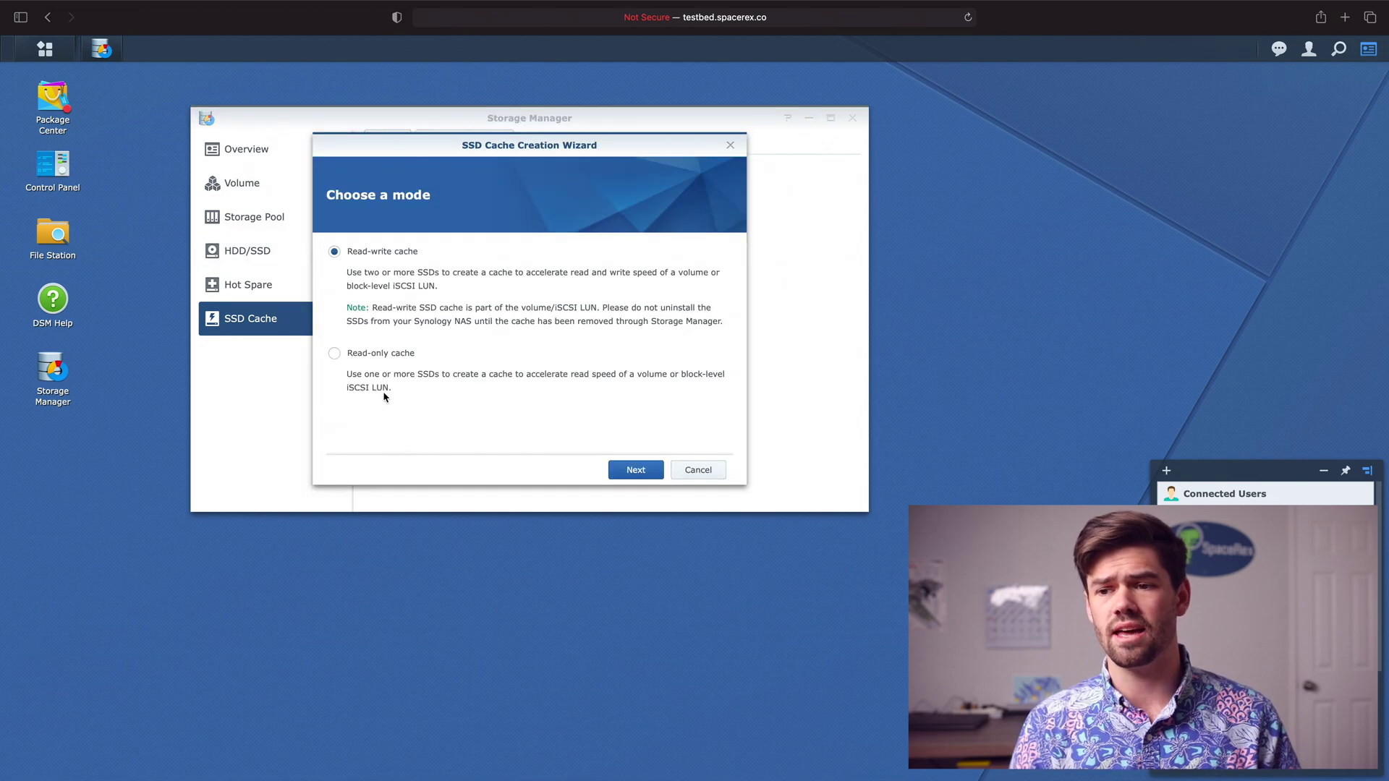
pyautogui.click(374, 354)
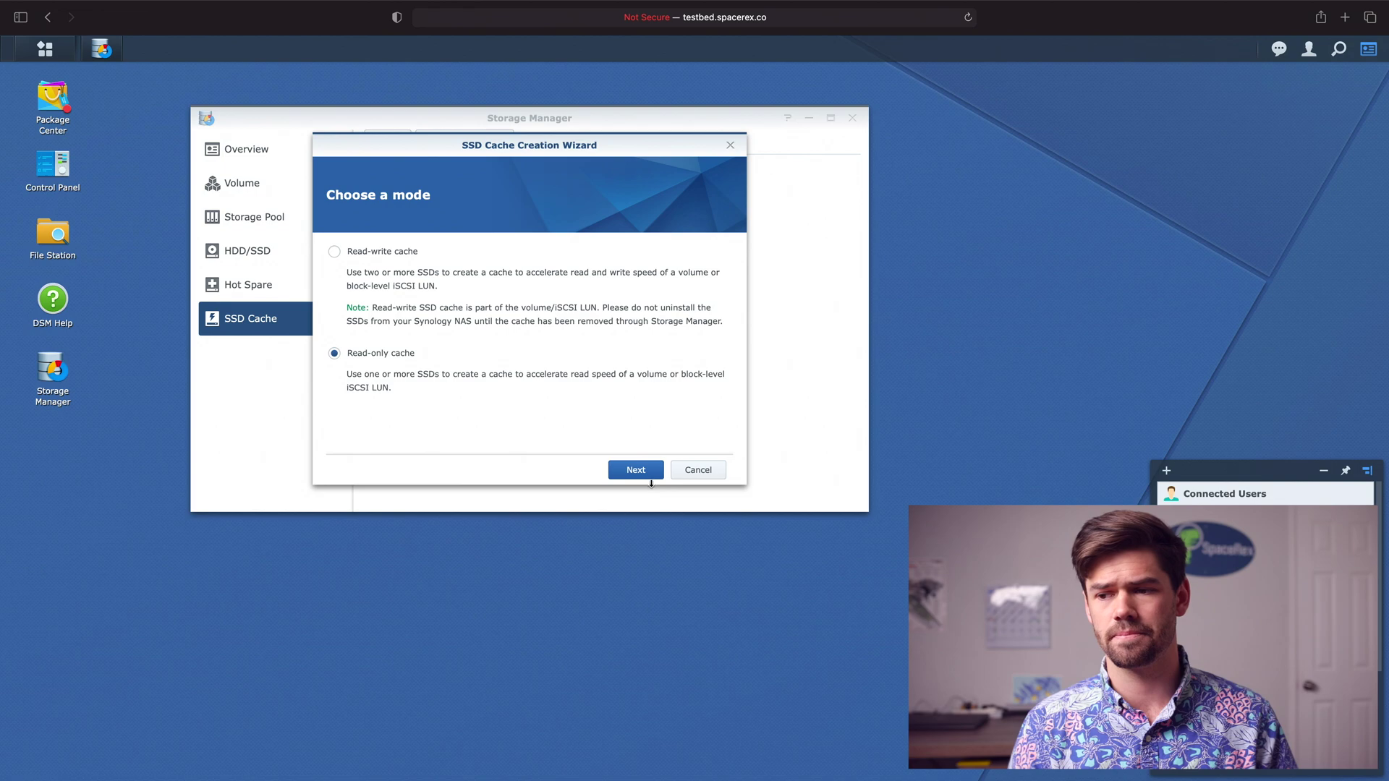
pyautogui.click(641, 476)
pyautogui.click(342, 295)
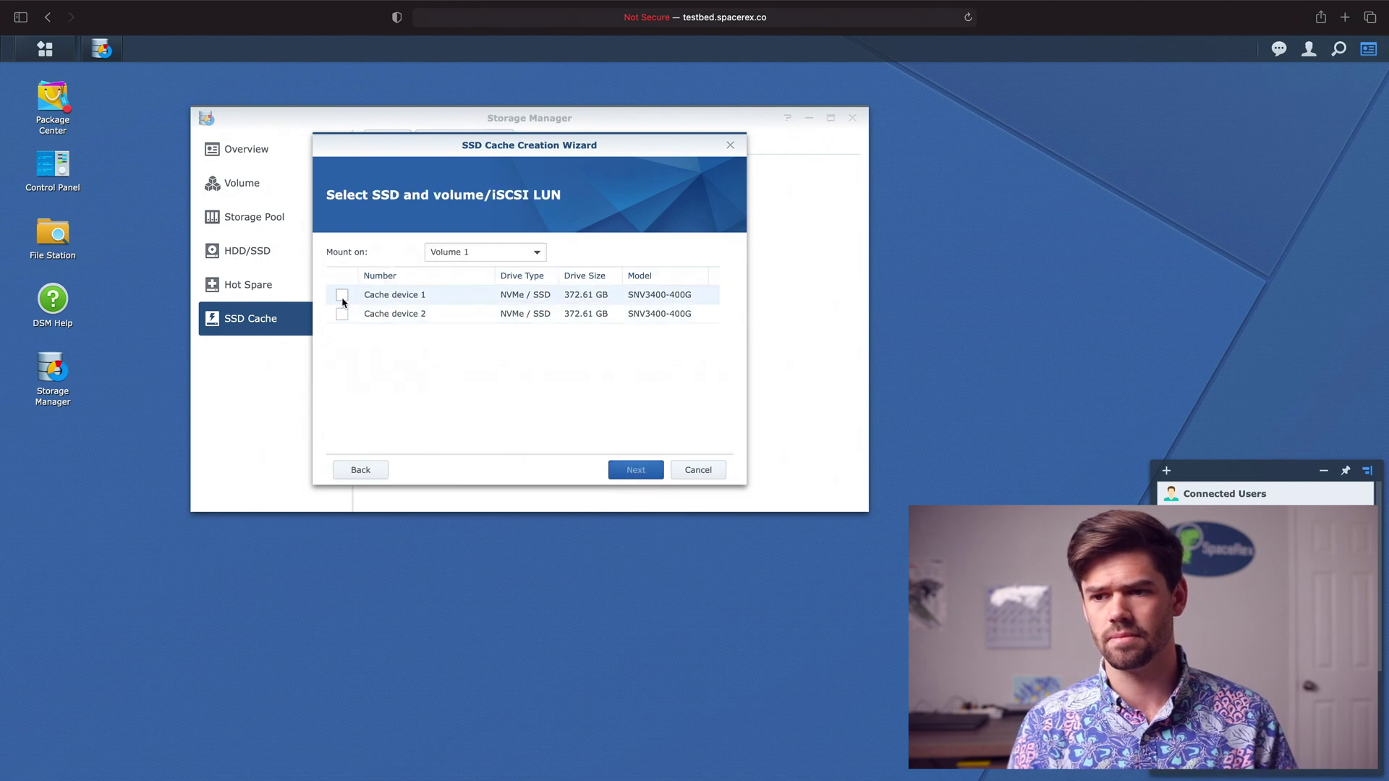
pyautogui.click(342, 314)
pyautogui.click(635, 471)
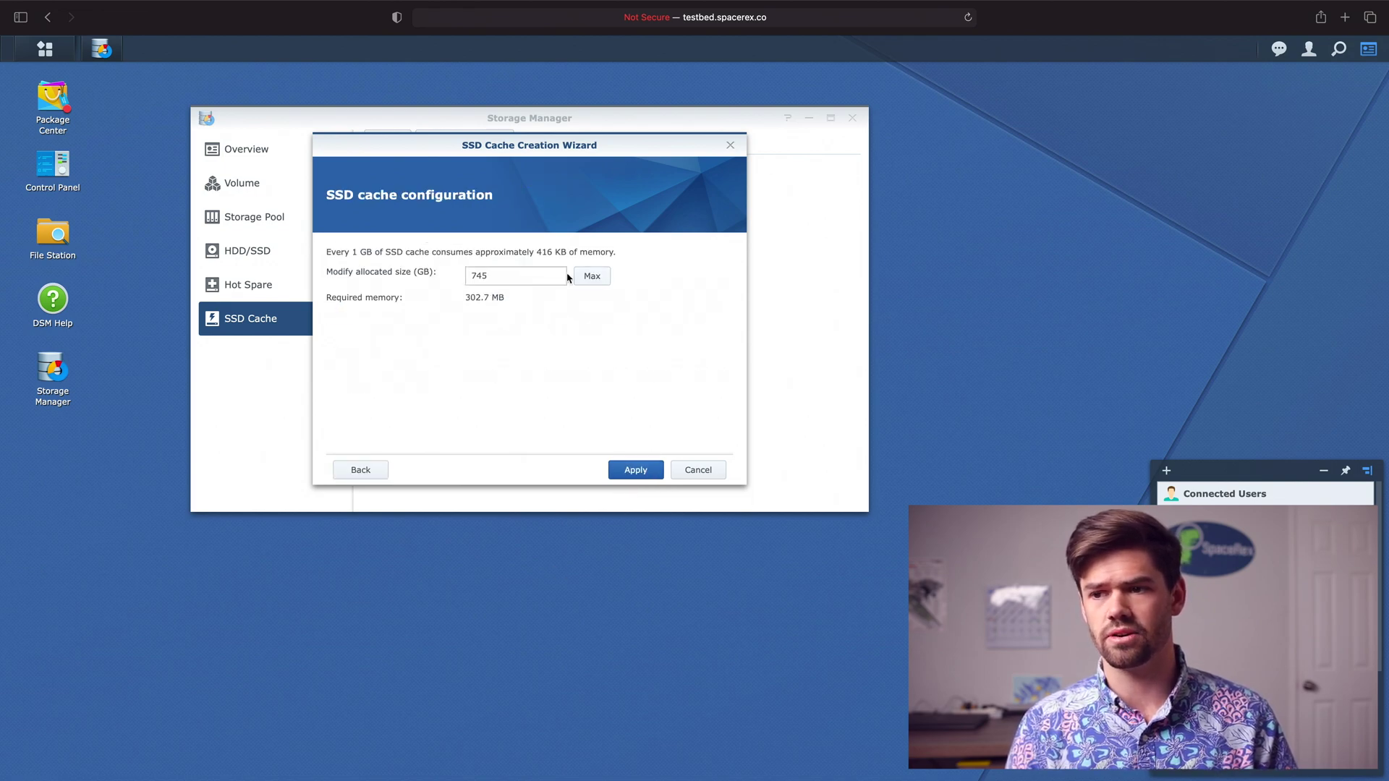
pyautogui.click(643, 473)
pyautogui.click(331, 277)
pyautogui.click(649, 397)
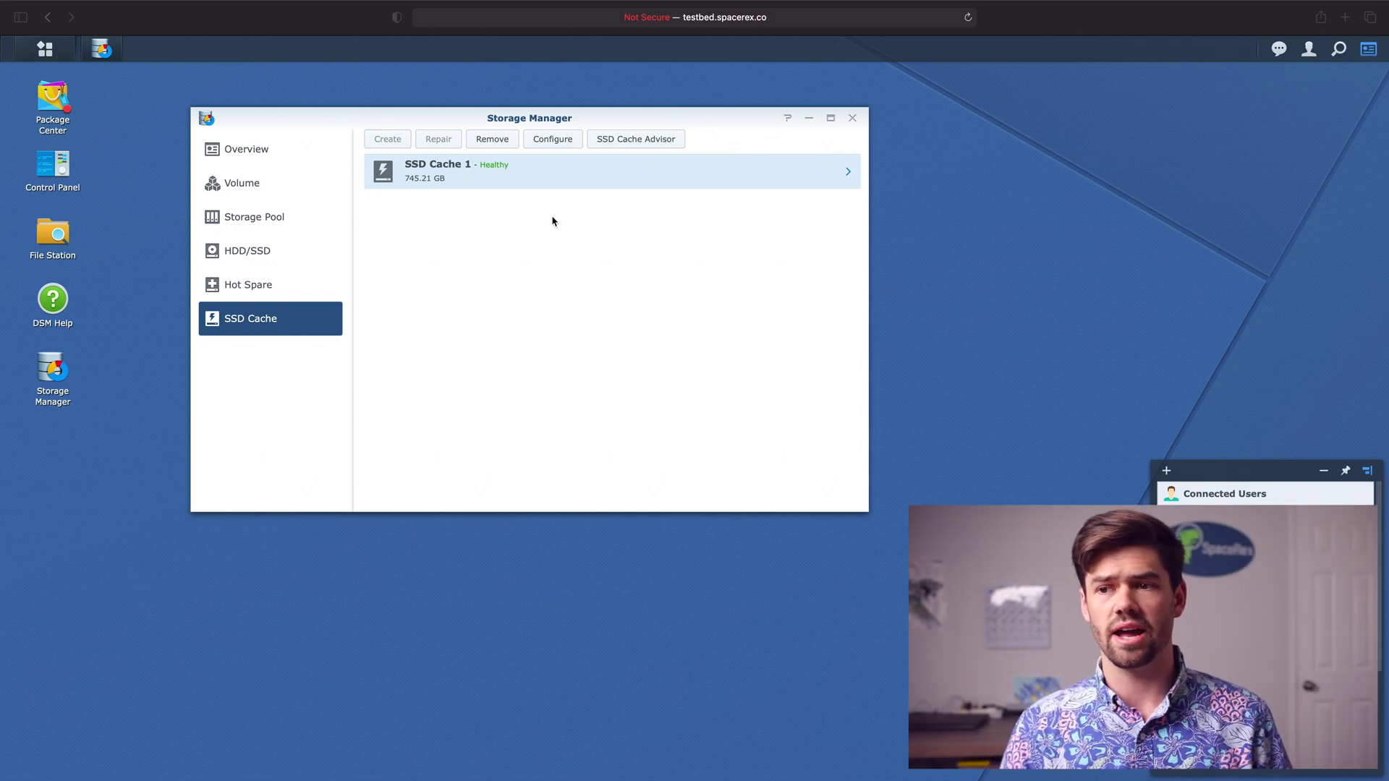
# Review the storage pool details and Volume 1's details, including its assigned SSD cache.
pyautogui.click(288, 222)
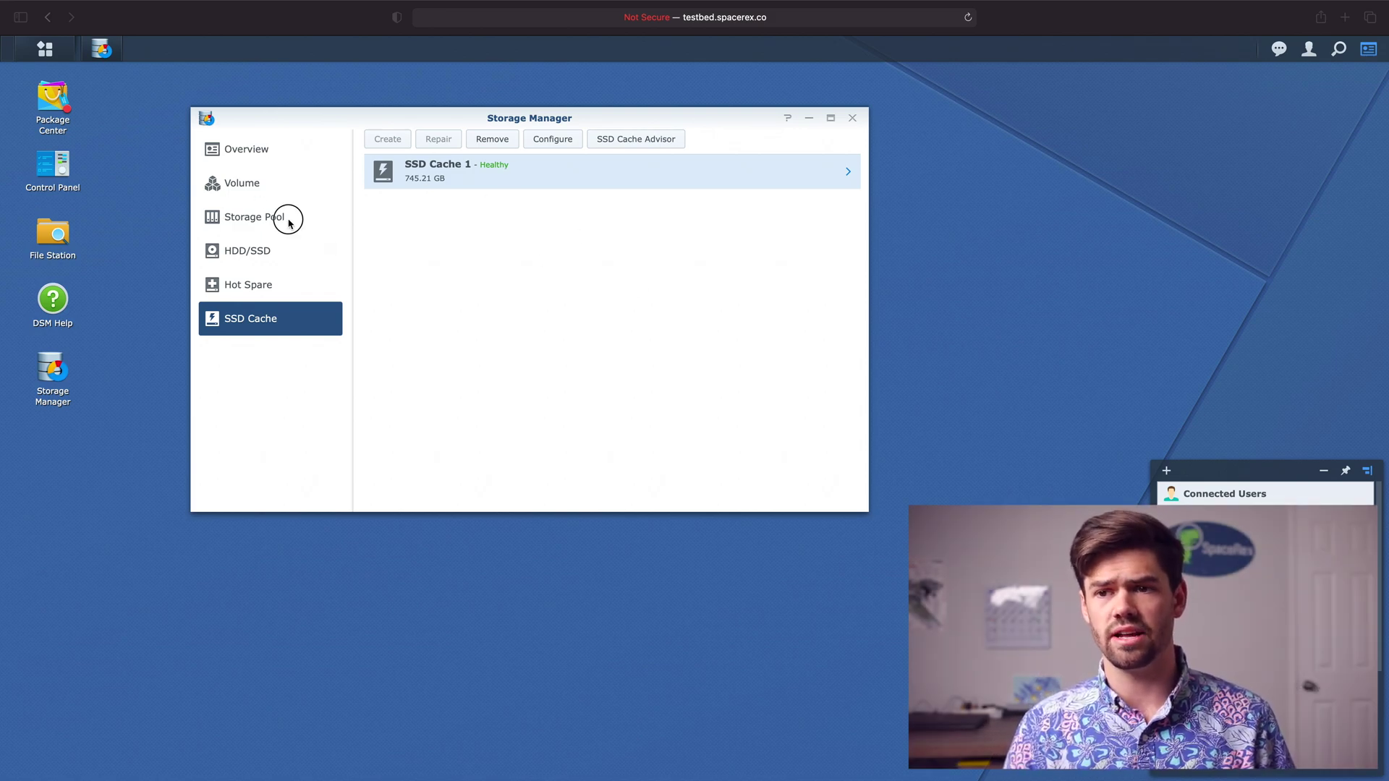
pyautogui.scroll(-2, 525, 246)
pyautogui.scroll(2, 525, 246)
pyautogui.click(261, 199)
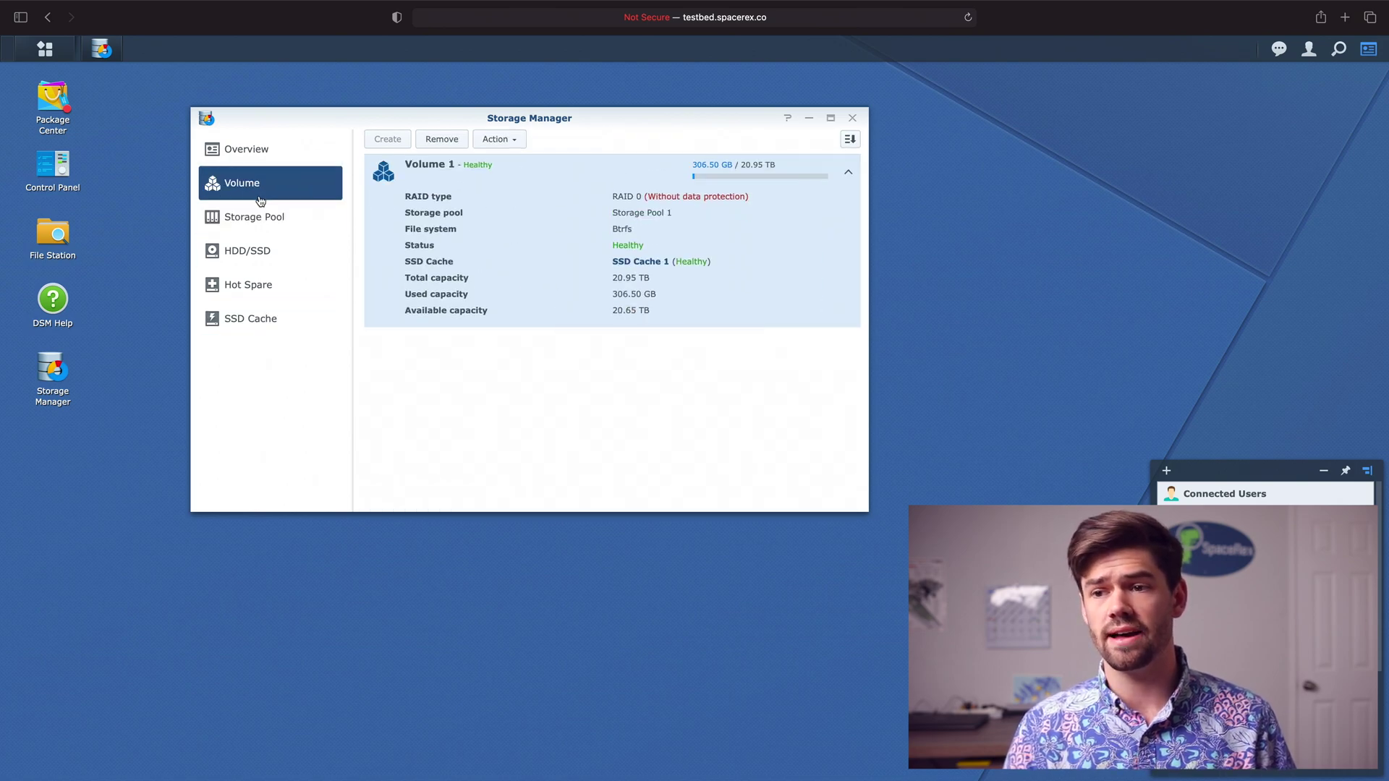
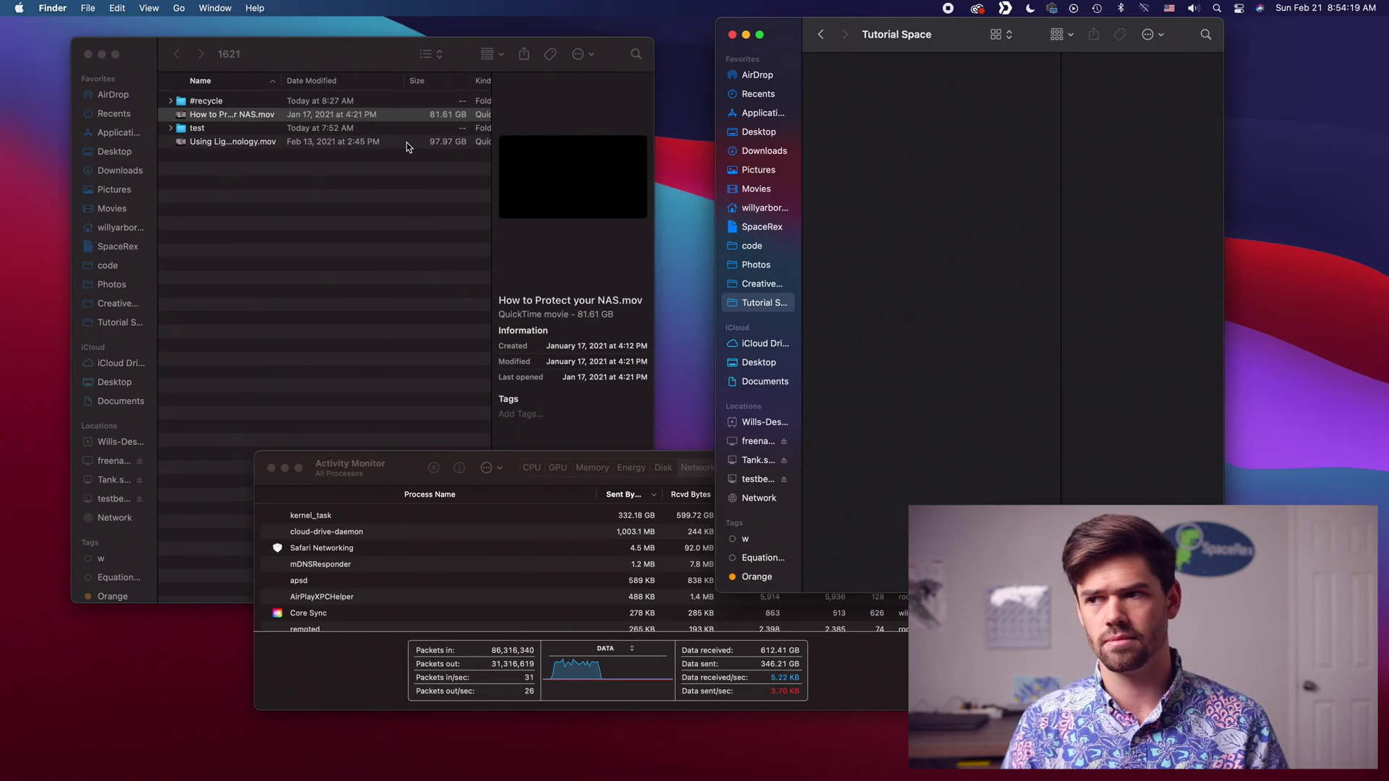
# Back in Finder, copy How to Protect your NAS.mov from the 1621 folder into the empty Tutorial Space folder.
pyautogui.moveTo(213, 115); pyautogui.dragTo(888, 200)
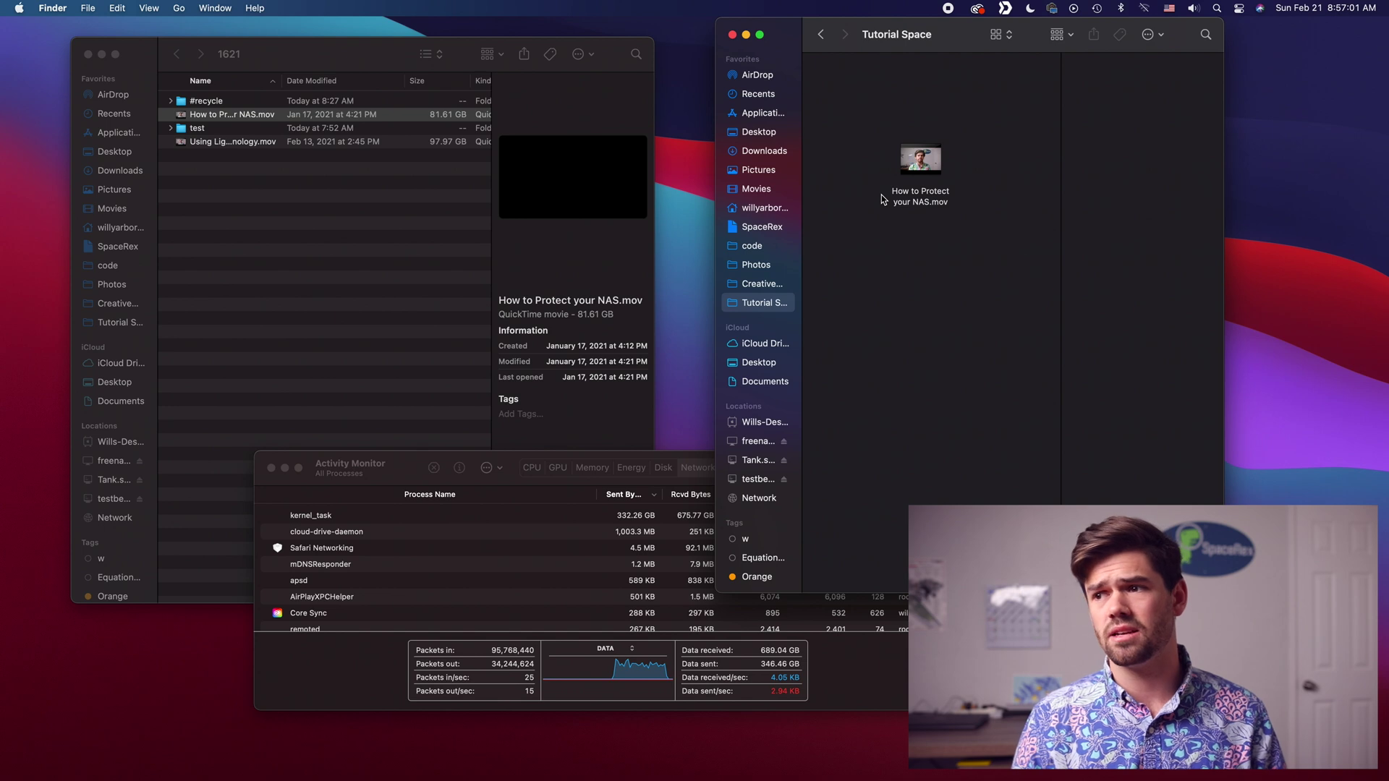
pyautogui.moveTo(920, 161)
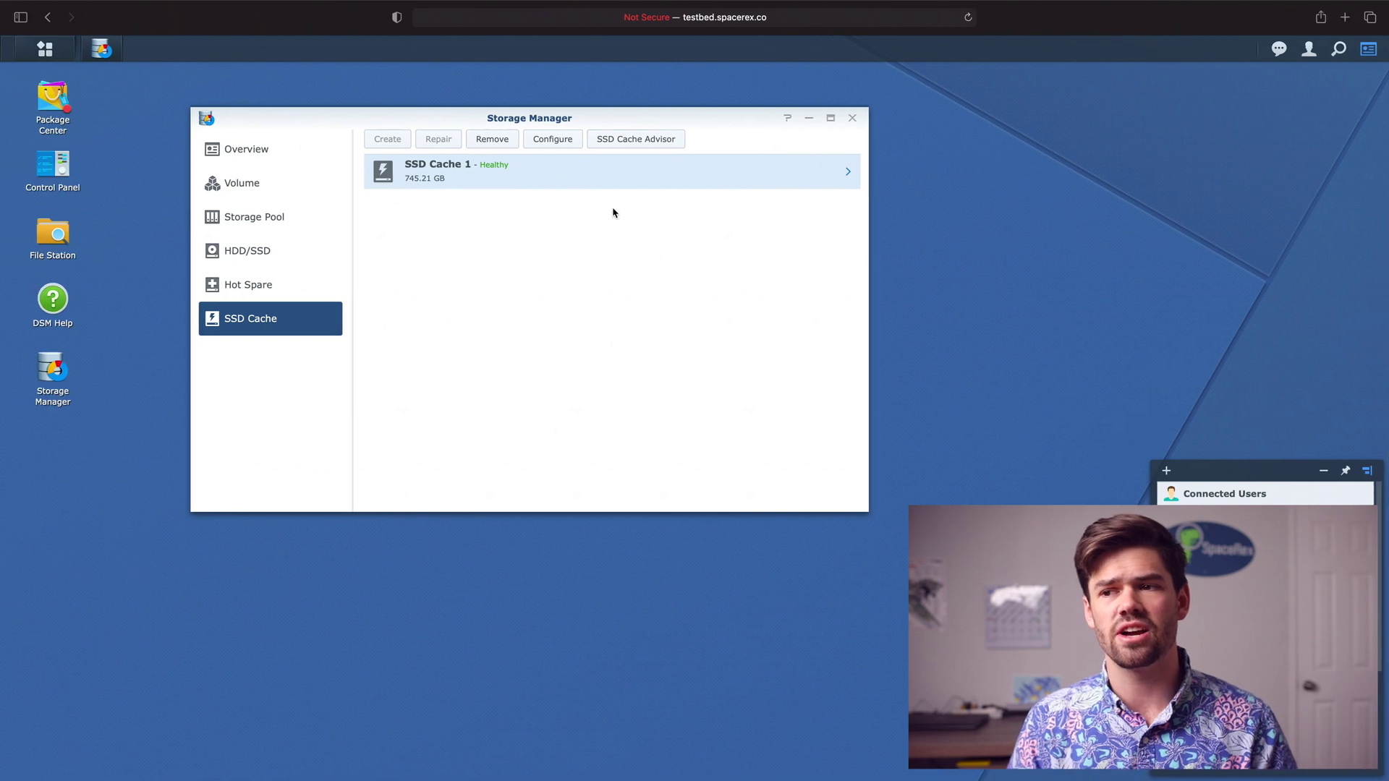
# Examine SSD Cache 1's usage and cache hit rate in Storage Manager, and return to Finder.
pyautogui.click(629, 178)
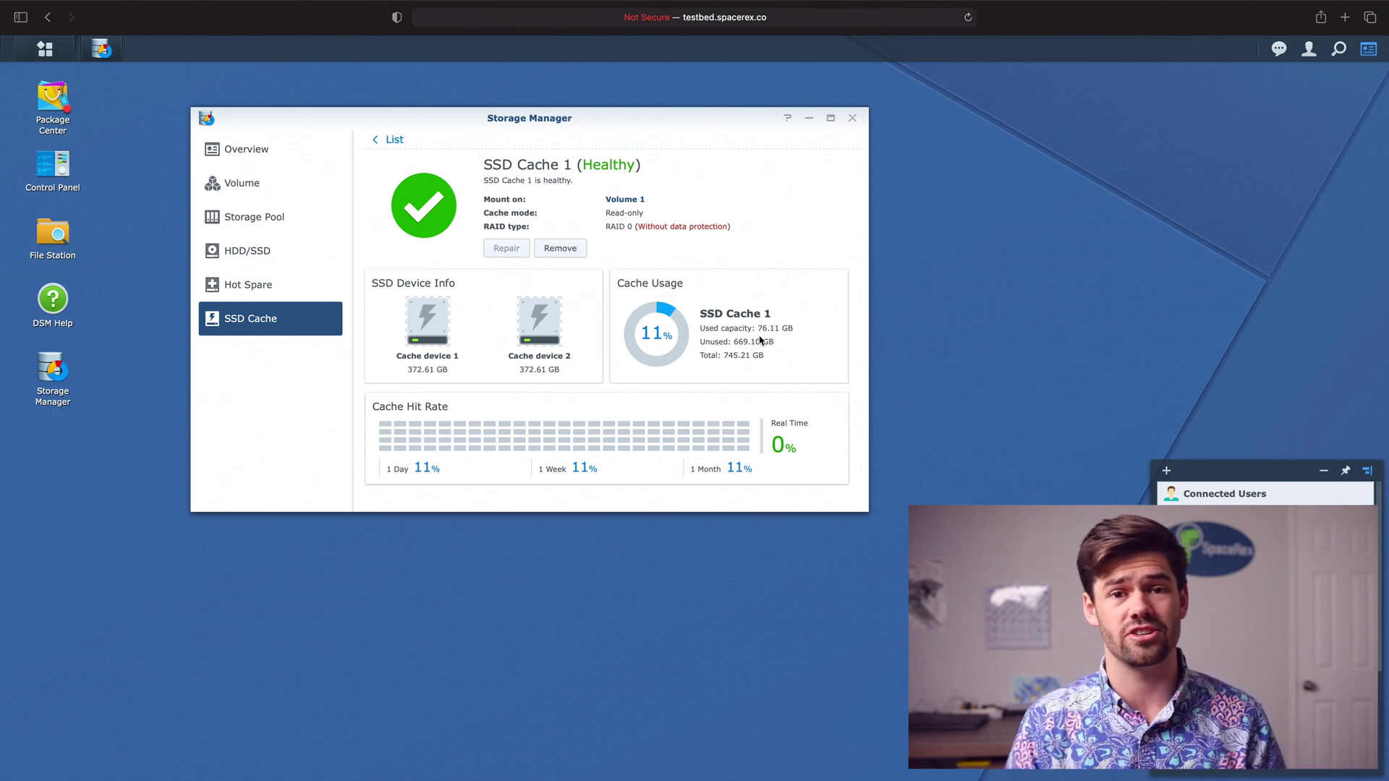
pyautogui.hotkey('ctrl', 'Right')
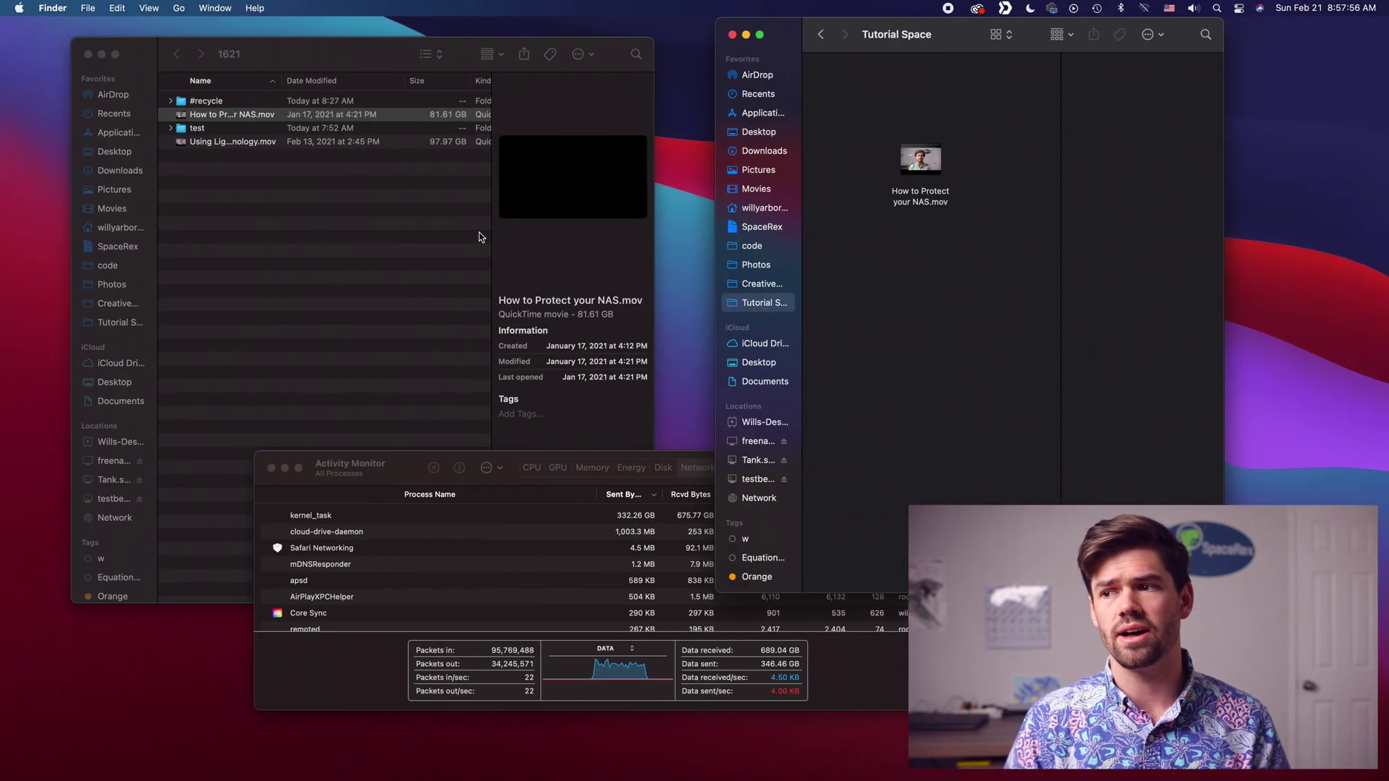
# Move the video in Tutorial Space to the Trash and copy How to Protect your NAS.mov there again from the 1621 folder.
pyautogui.click(937, 176)
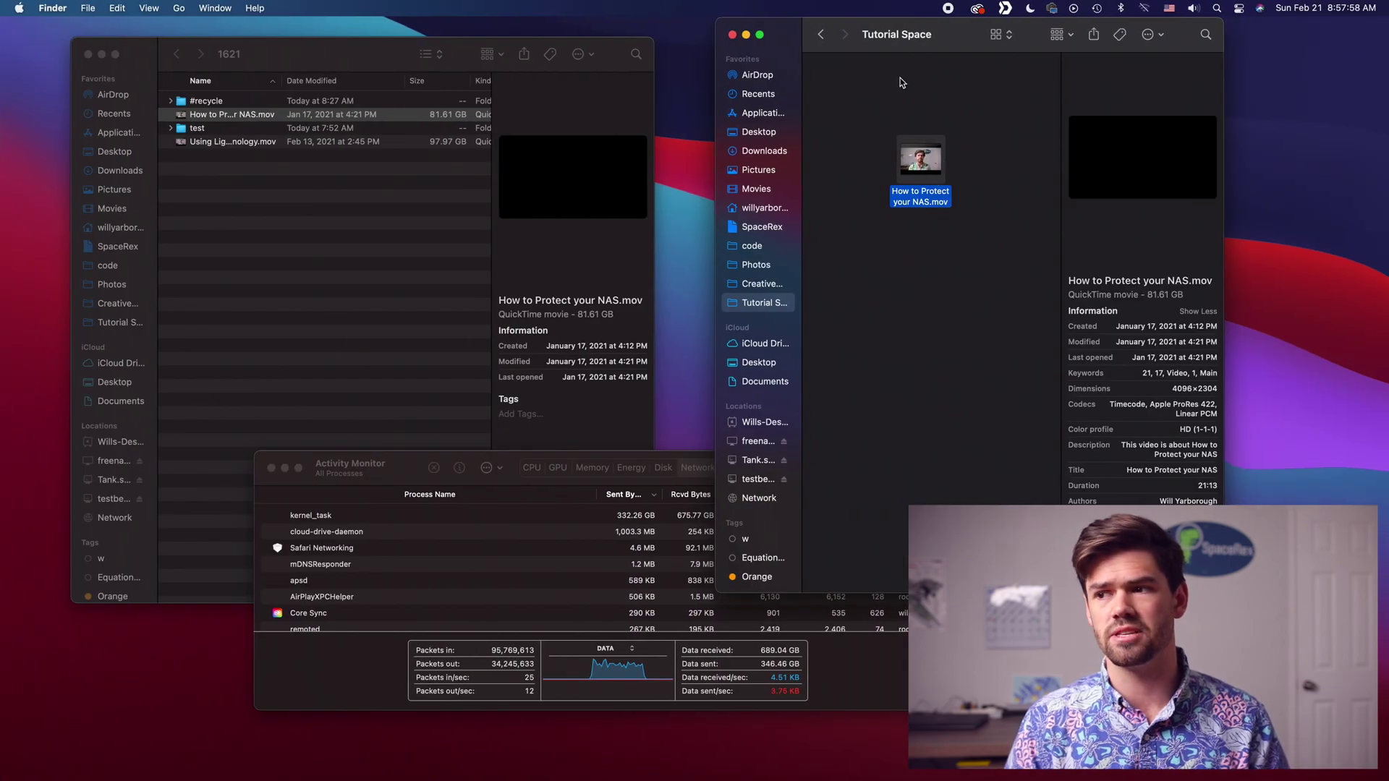
pyautogui.click(908, 76)
pyautogui.rightClick(938, 160)
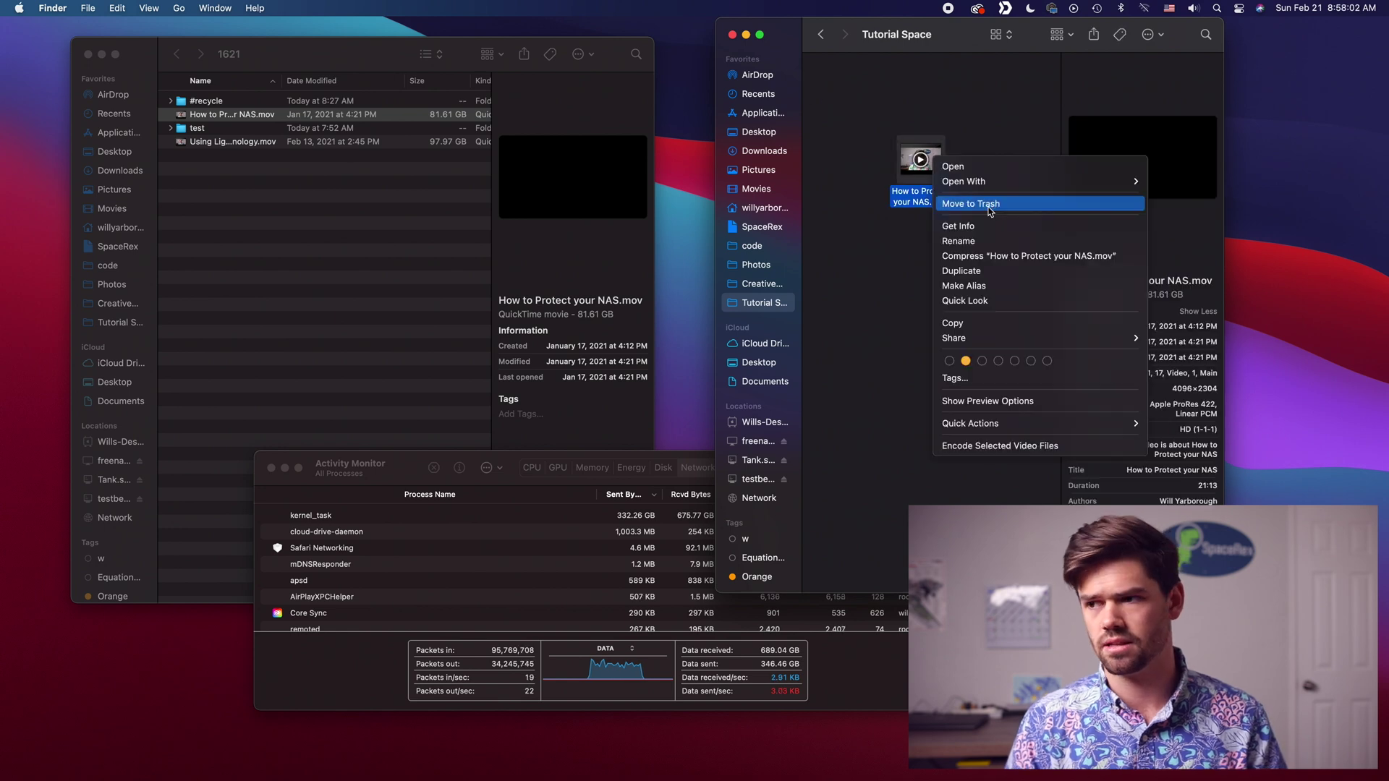
pyautogui.click(990, 210)
pyautogui.moveTo(252, 122); pyautogui.dragTo(902, 197)
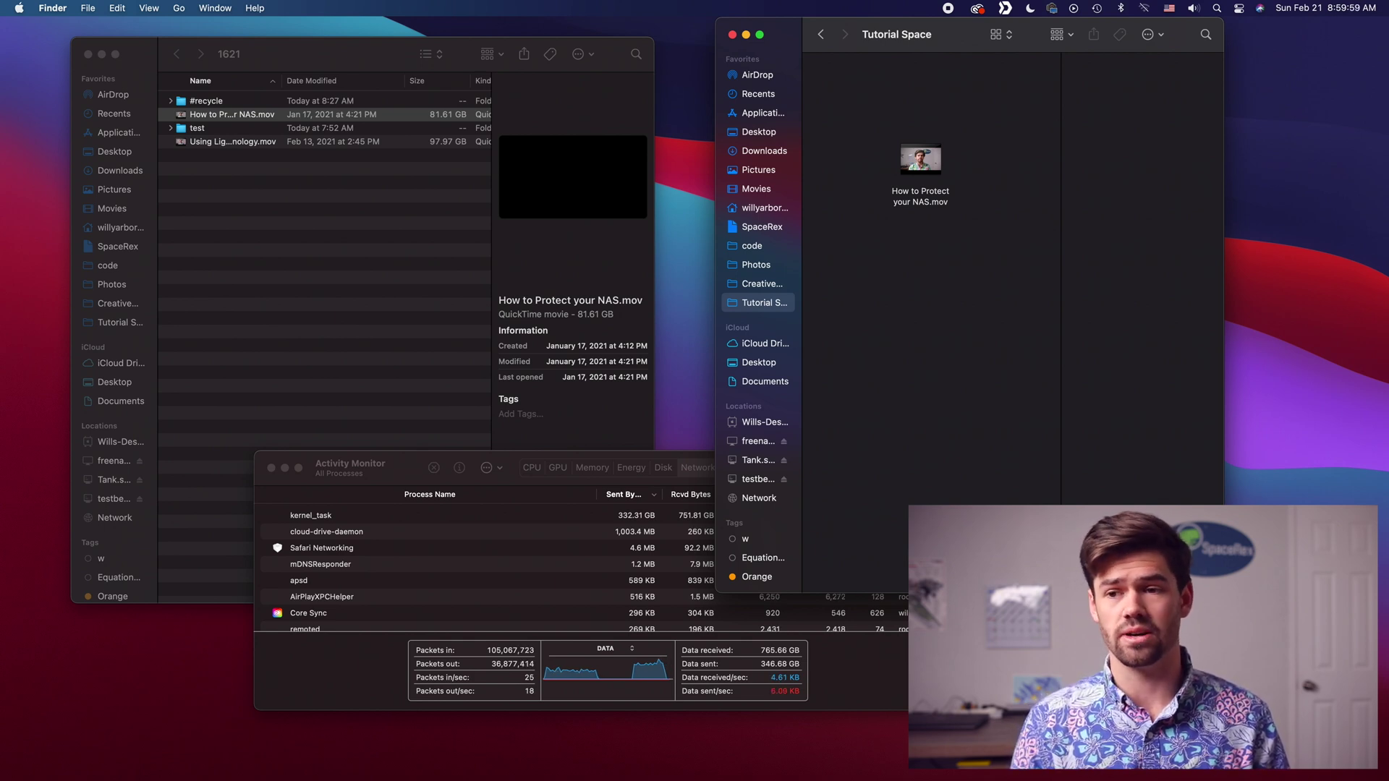
# Calculate the cached copy's transfer rate as 81.61/(60*1+21)*1000 in Spotlight.
pyautogui.press('super+space')
pyautogui.write('81.61/(60*1+21)*1000')
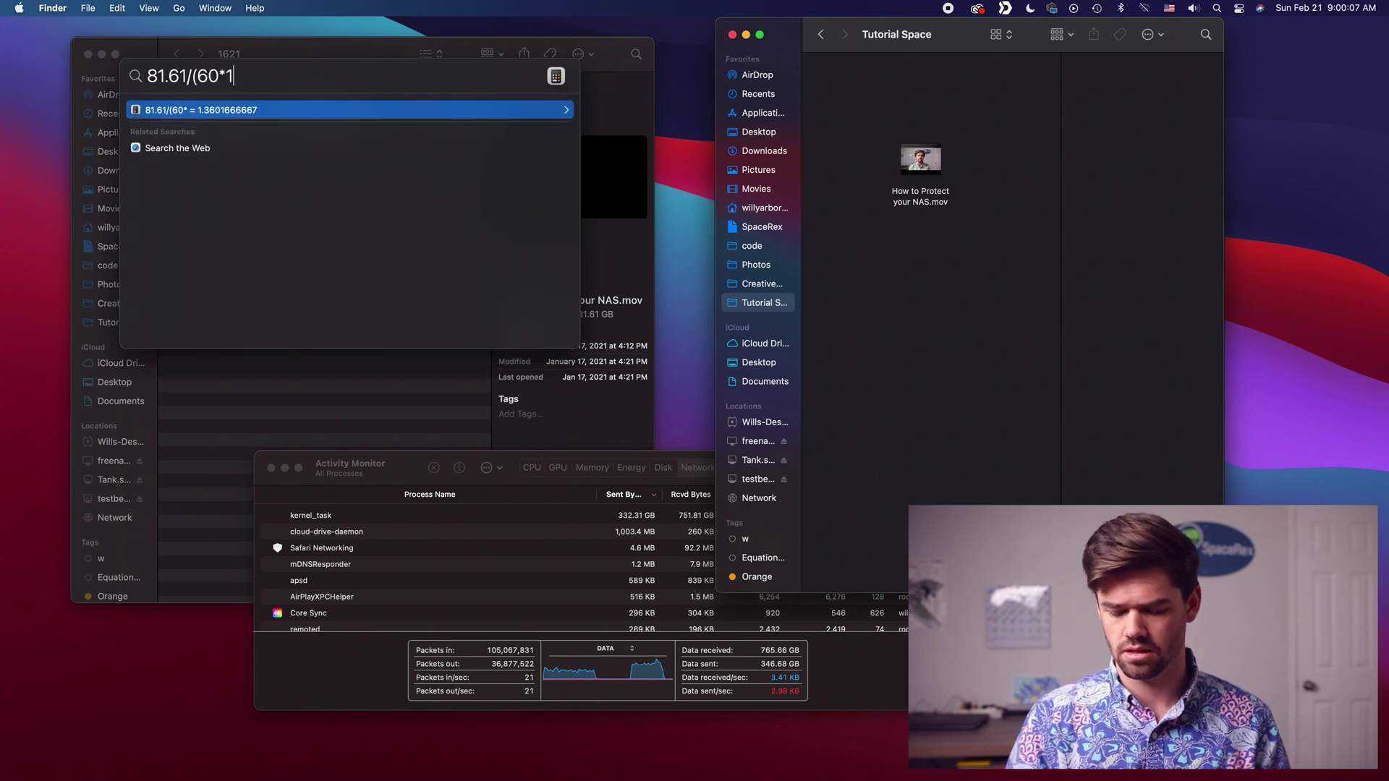